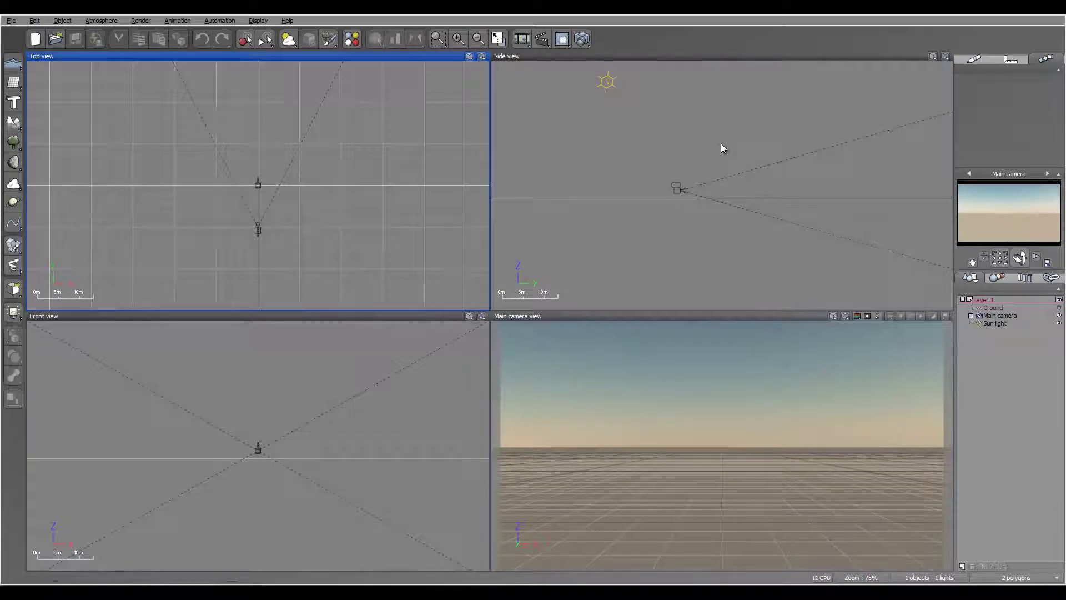
- Open the Render Display window to inspect the render stack and its options
right_drag(721, 144, 702, 190)
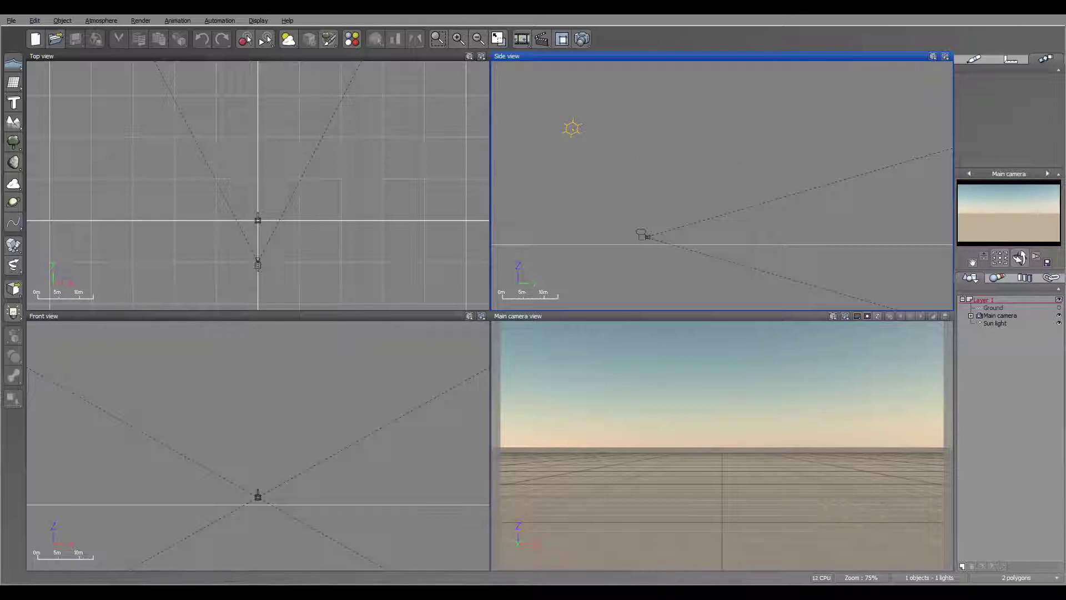
click(521, 38)
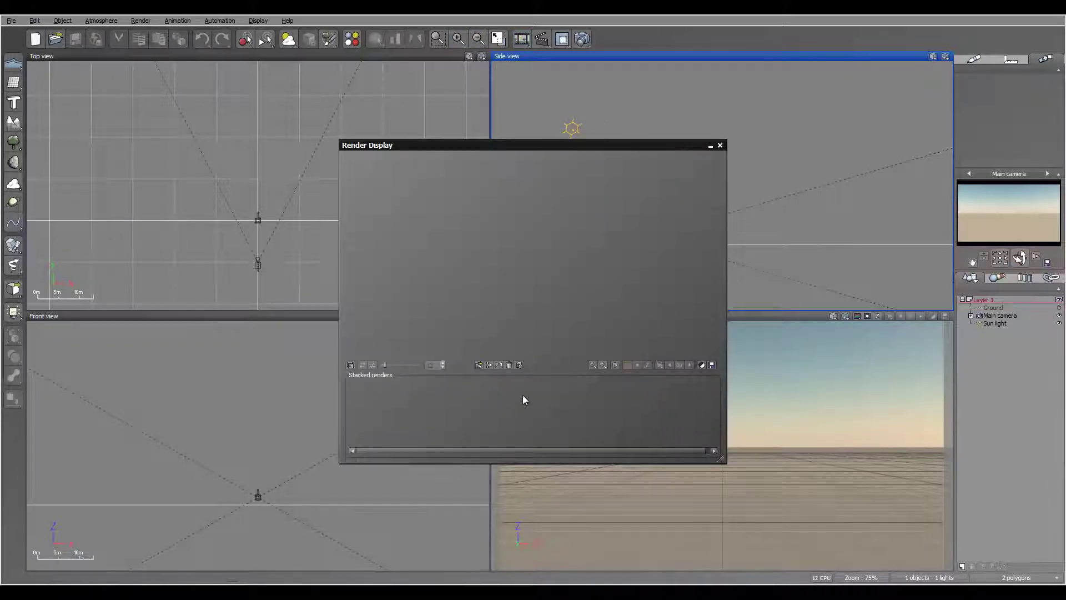
click(520, 365)
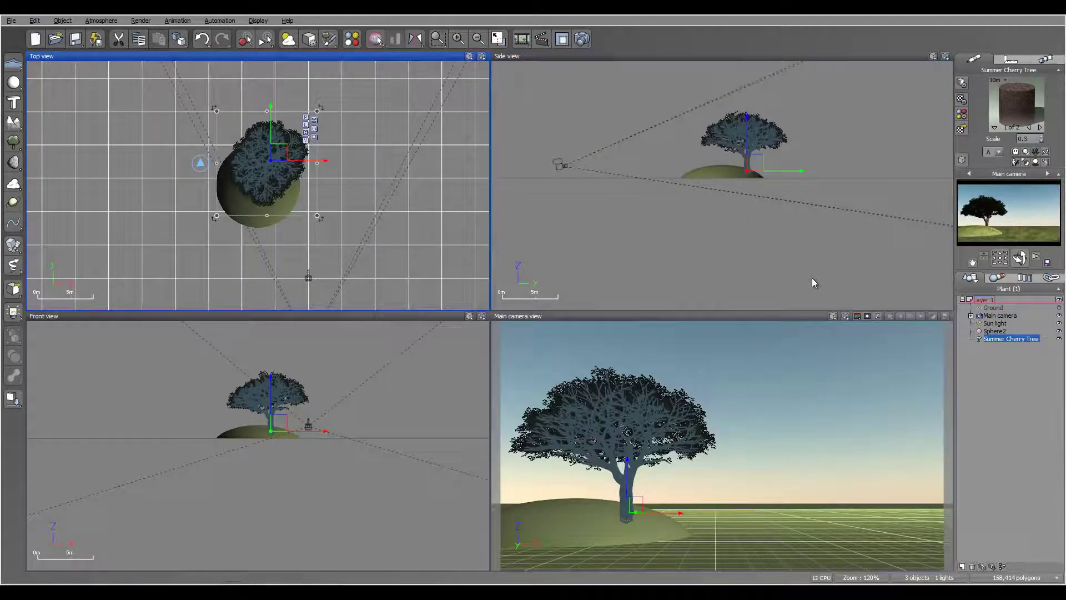
- Render the cherry tree scene to screen with the Preview preset at 800x450, accept the post-render settings, and close the render display
right_drag(769, 163, 804, 212)
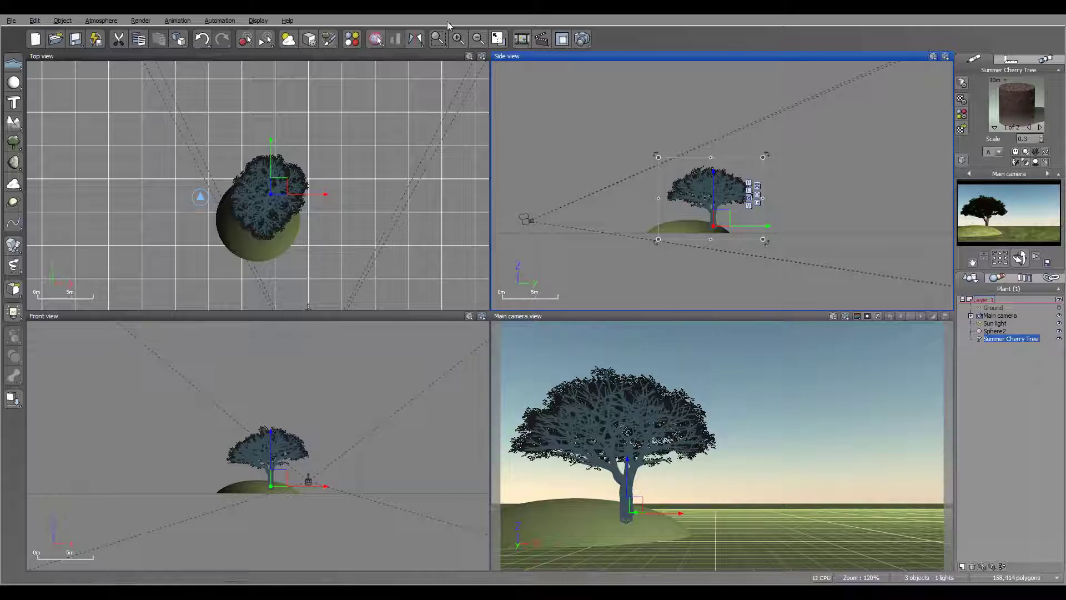
click(582, 39)
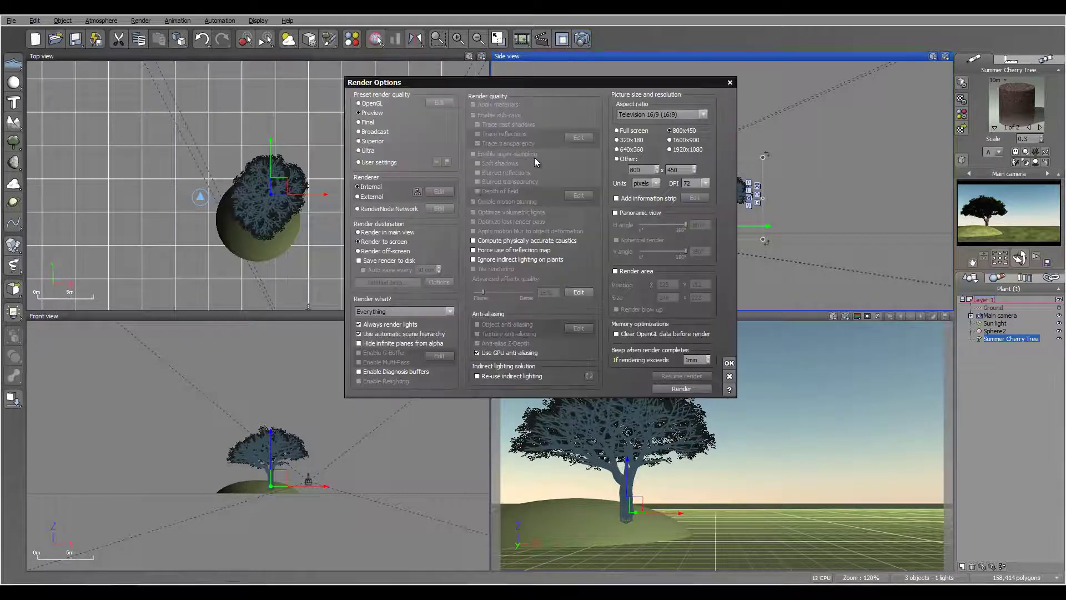
click(681, 388)
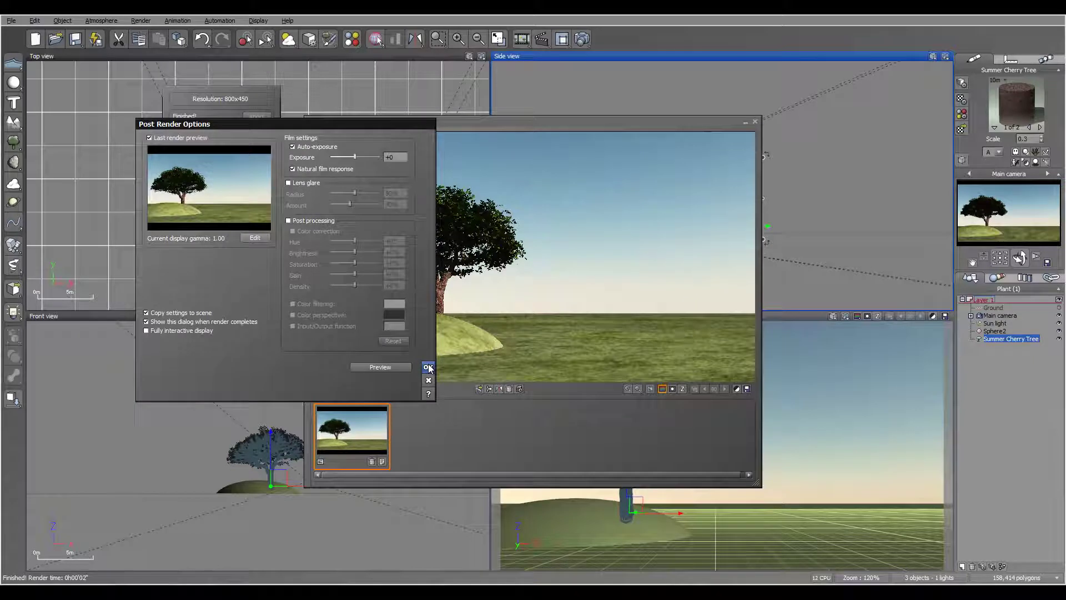
click(427, 367)
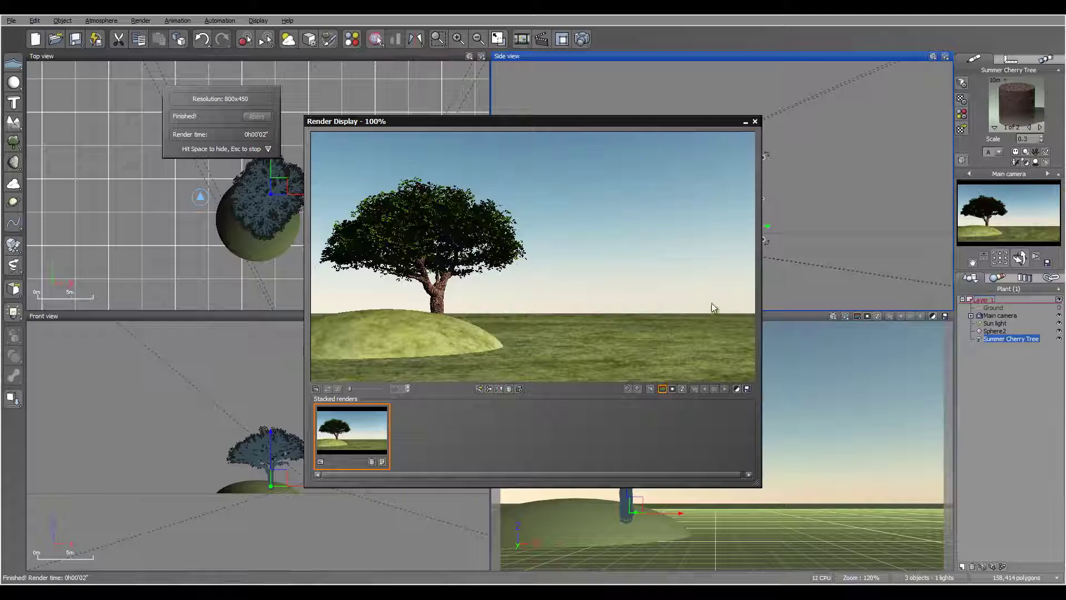
click(755, 121)
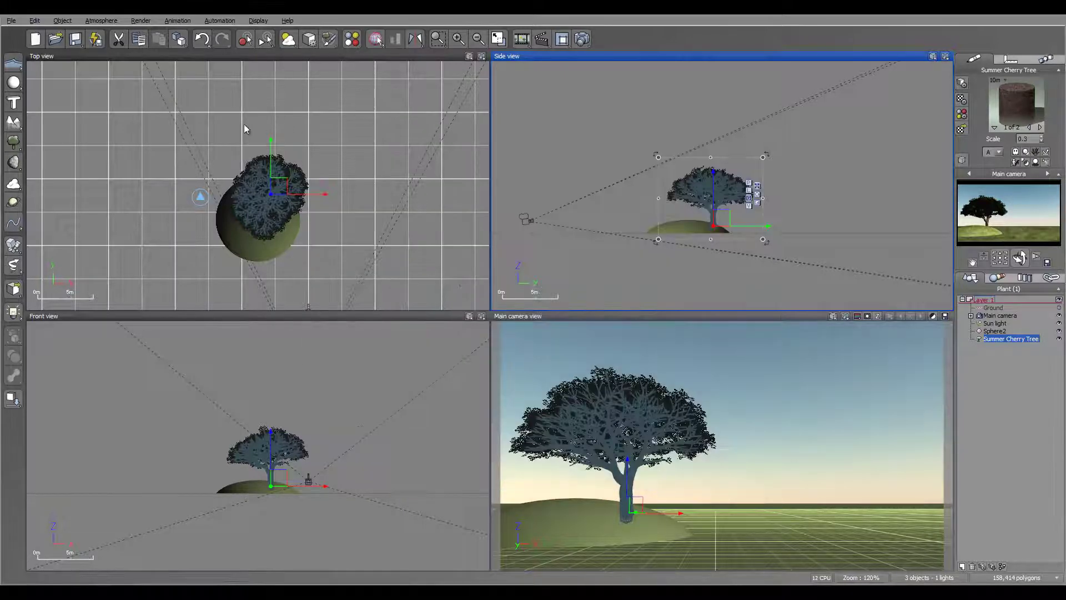
- Add a second Summer Cherry Tree, scaled down and placed on the ground in front of the first tree, beside the mound
click(8, 142)
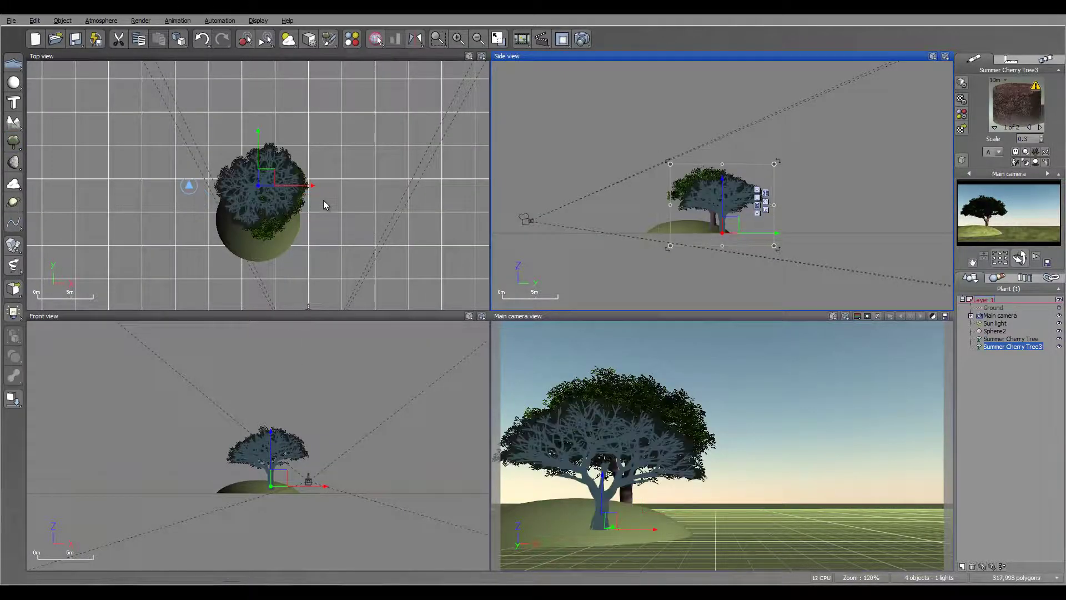
drag(271, 181, 322, 212)
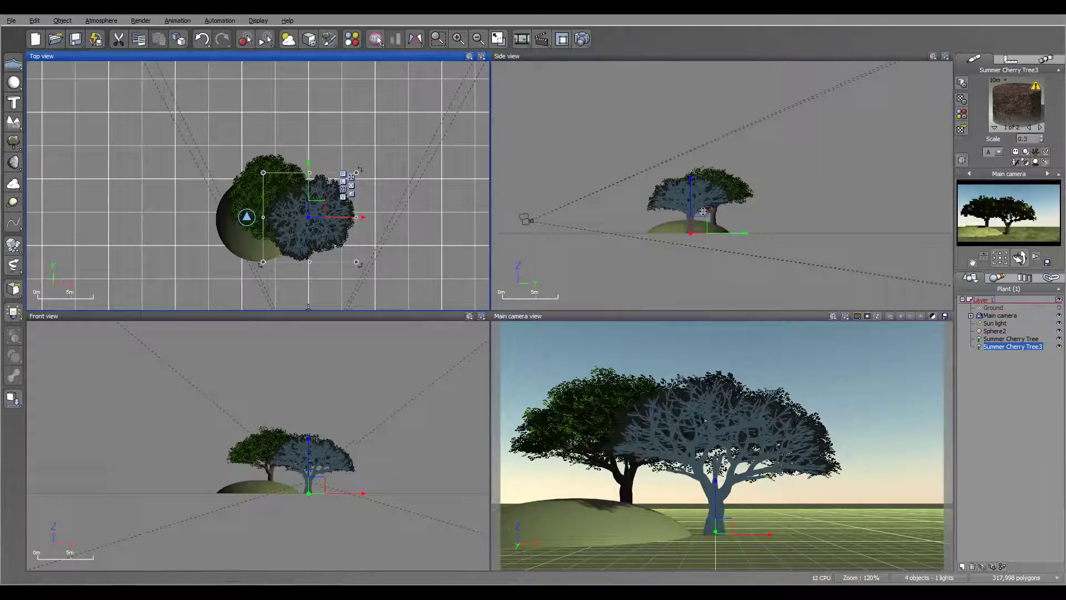
drag(720, 191, 707, 220)
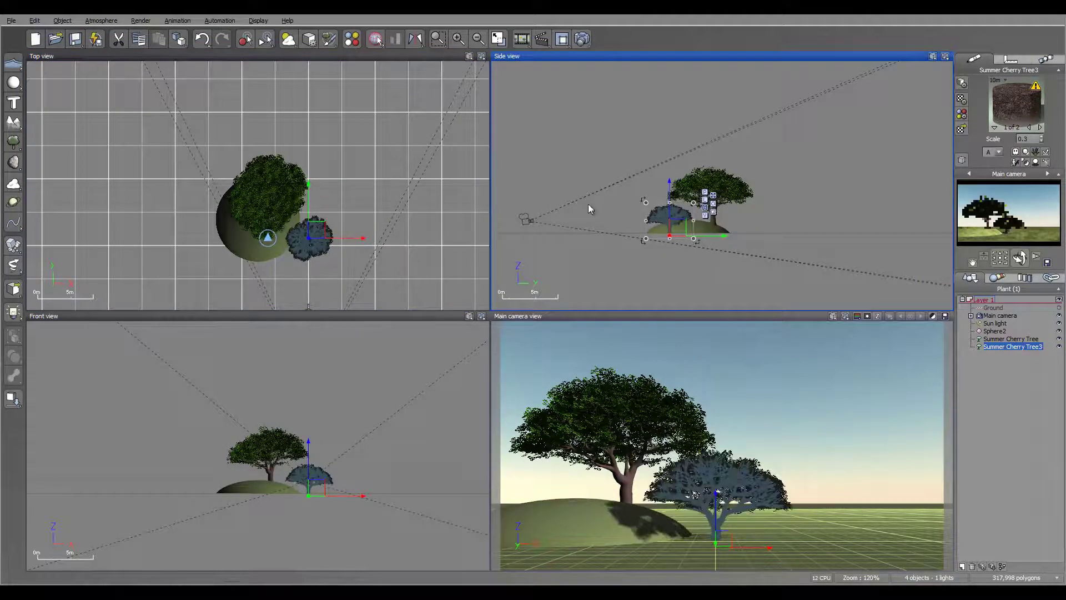
drag(311, 237, 307, 234)
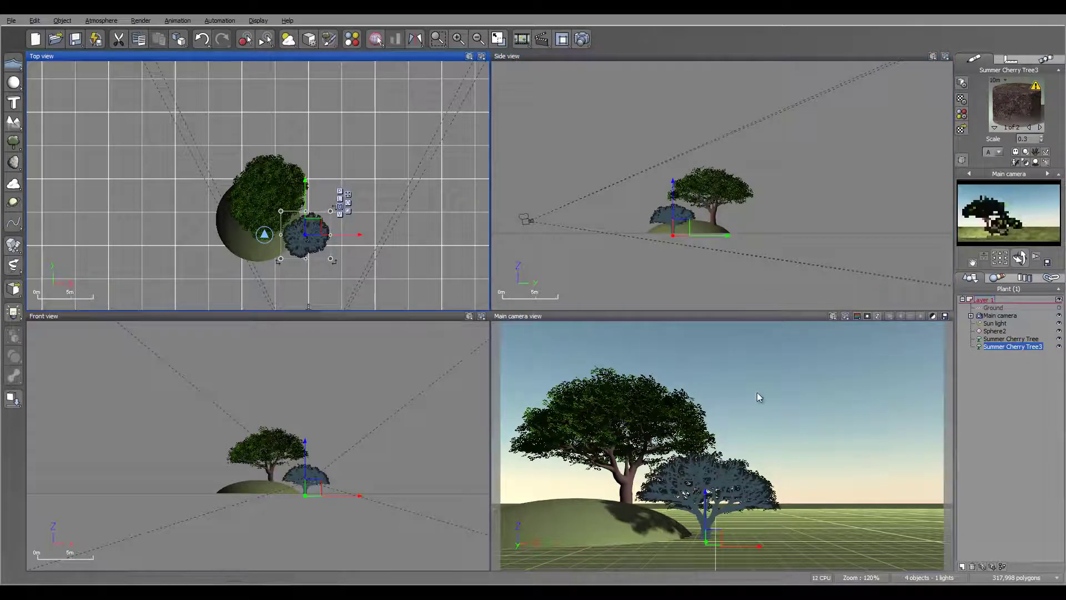
- Define a render area around the smaller tree in the main camera view and render only that area
right_click(741, 368)
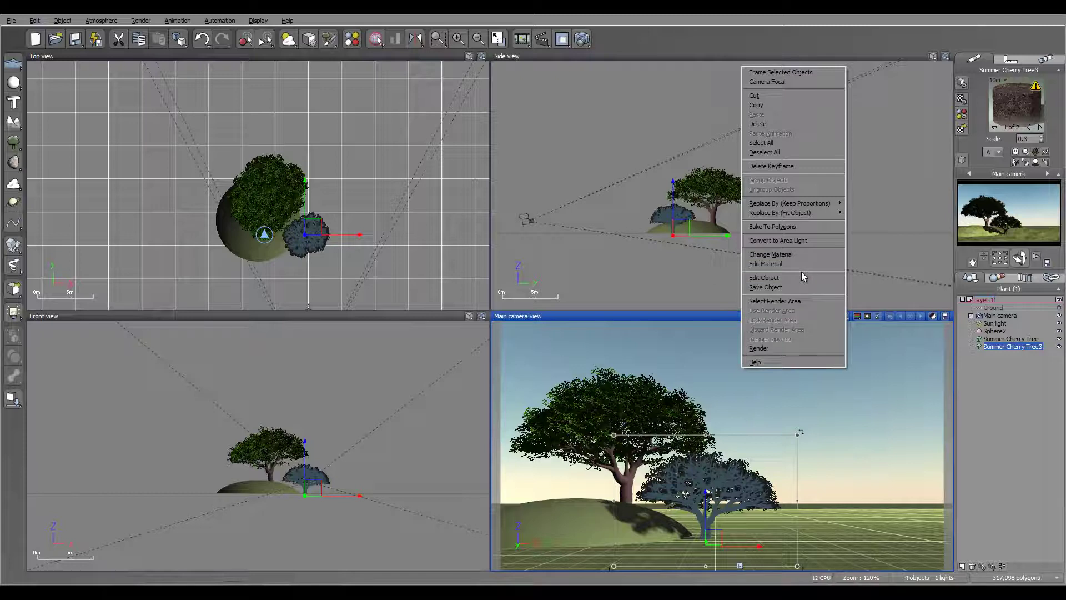
click(799, 301)
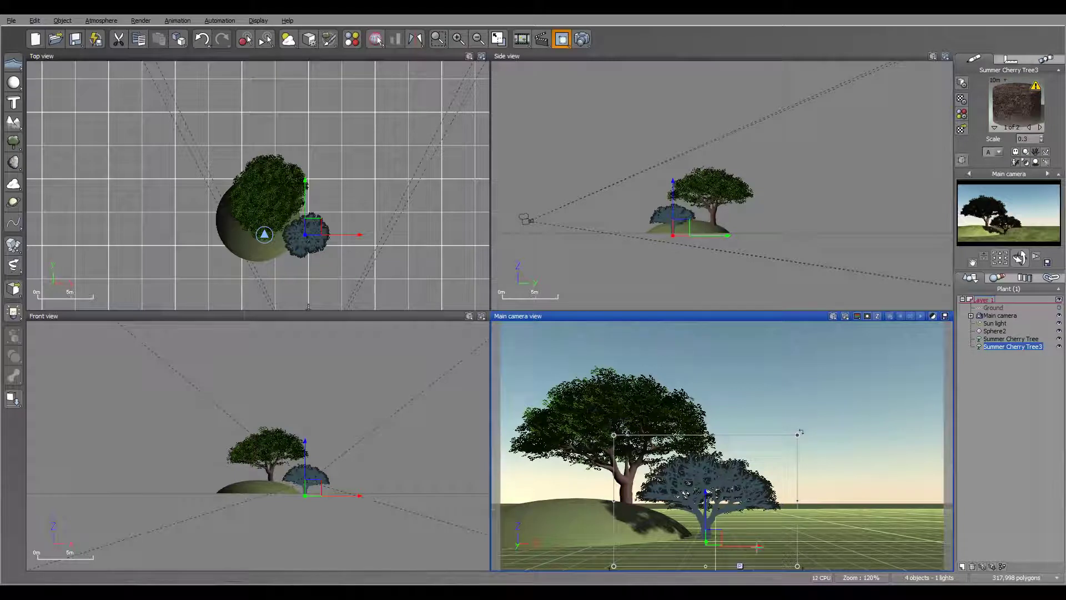
drag(782, 439, 591, 553)
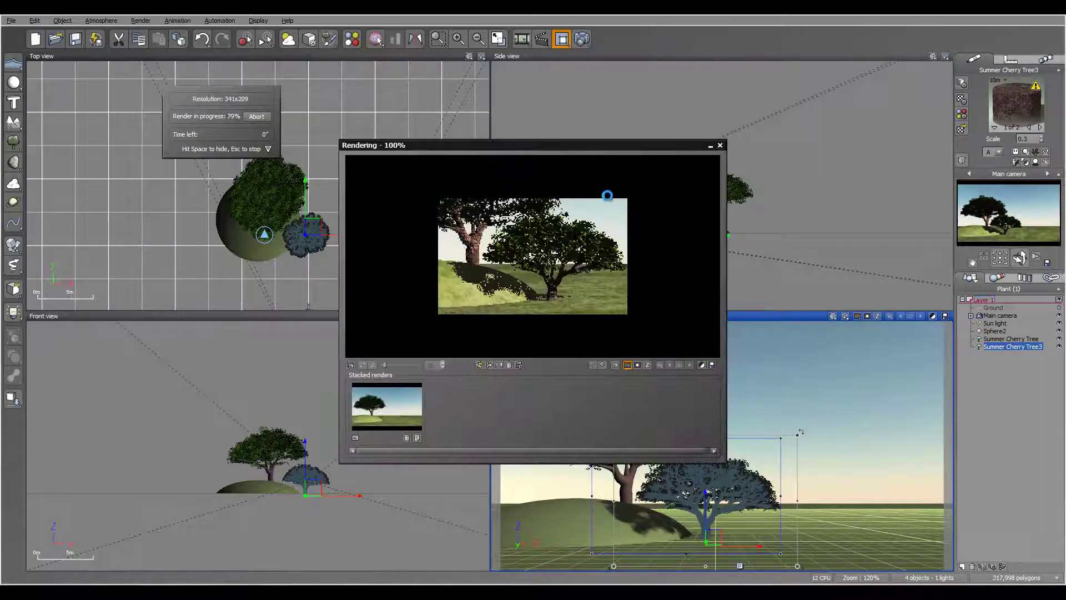
click(429, 367)
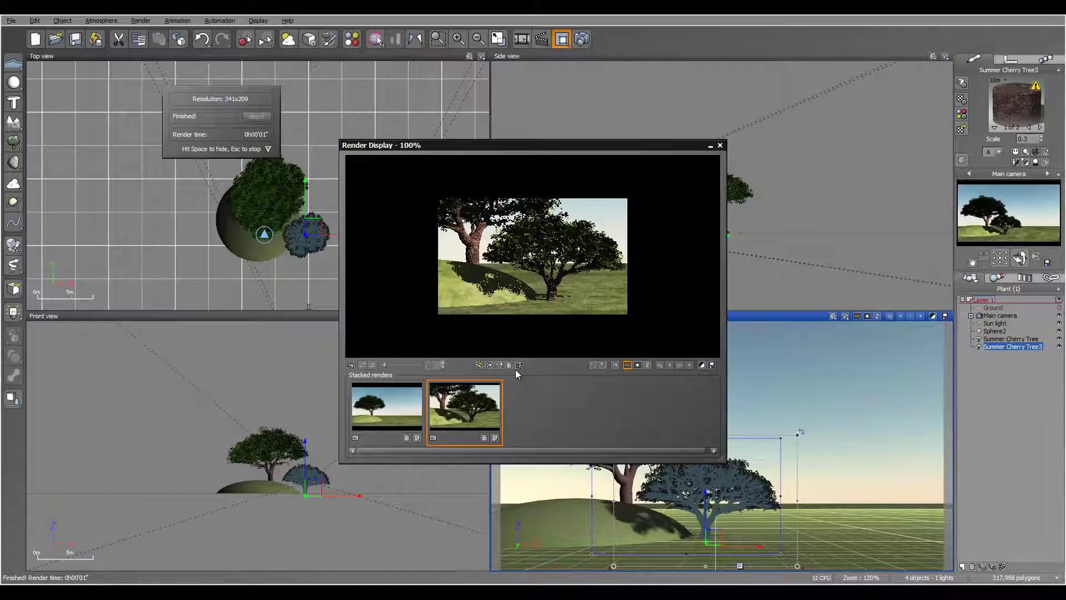
- Try to merge the stacked renders with the small-tree area render as the base
click(388, 401)
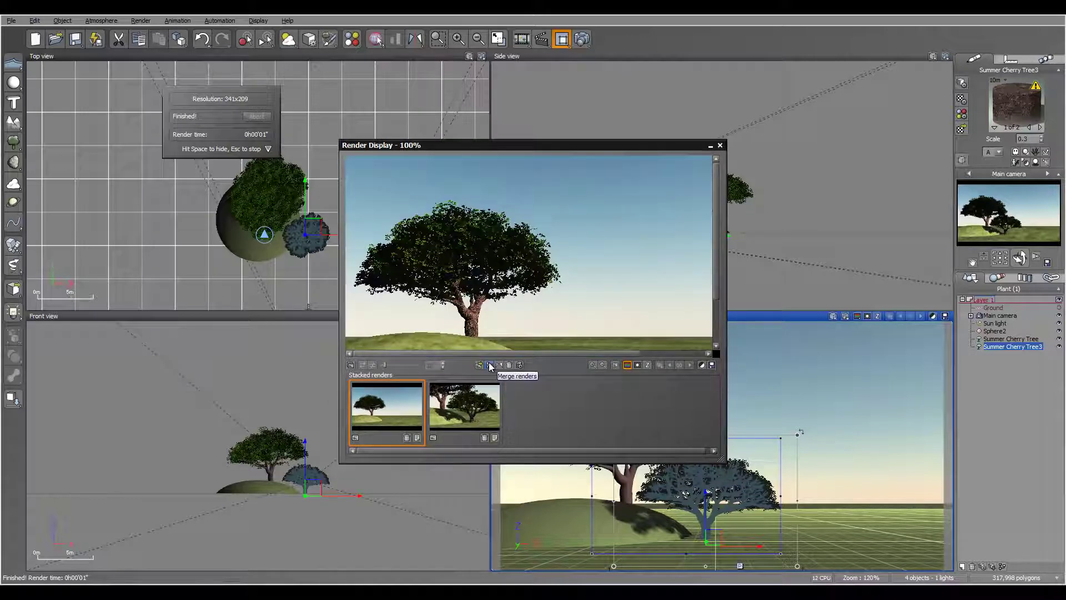
click(481, 401)
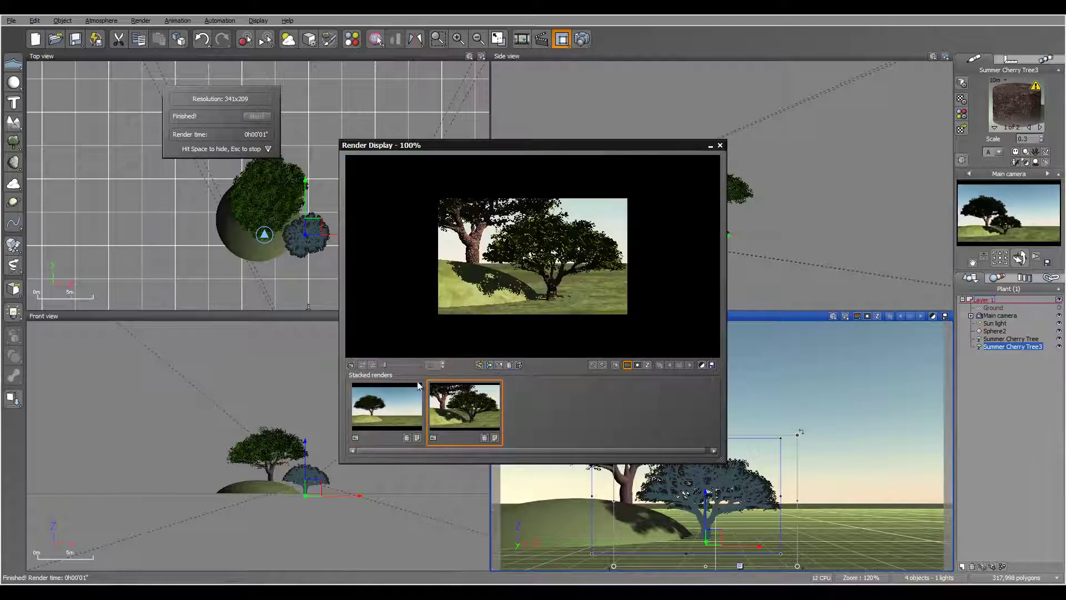
click(489, 366)
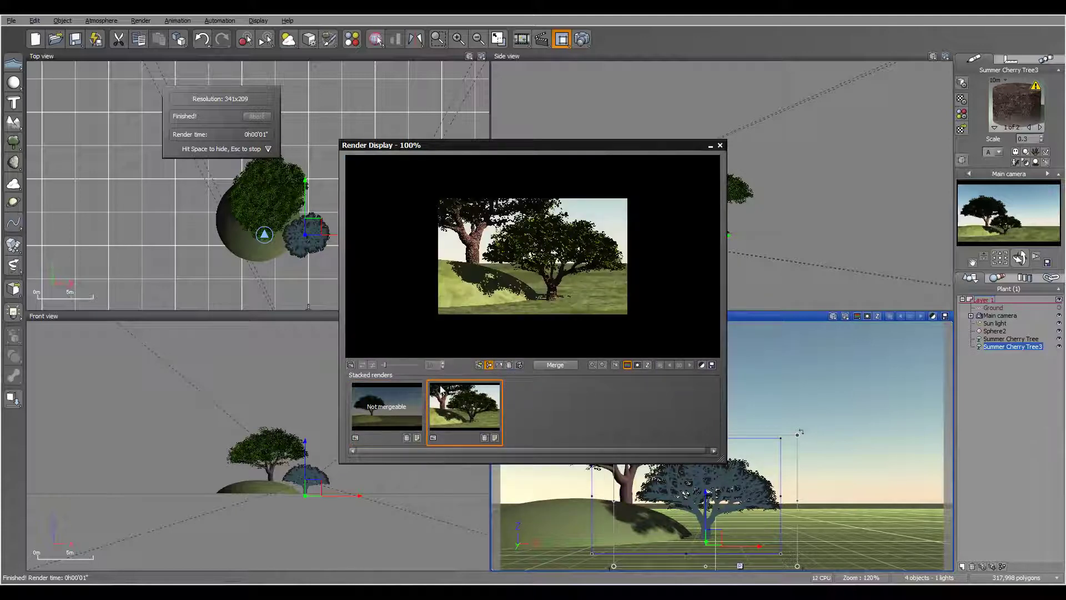
click(489, 366)
- Merge the small-tree area render into the first full render as a new stacked render
click(392, 413)
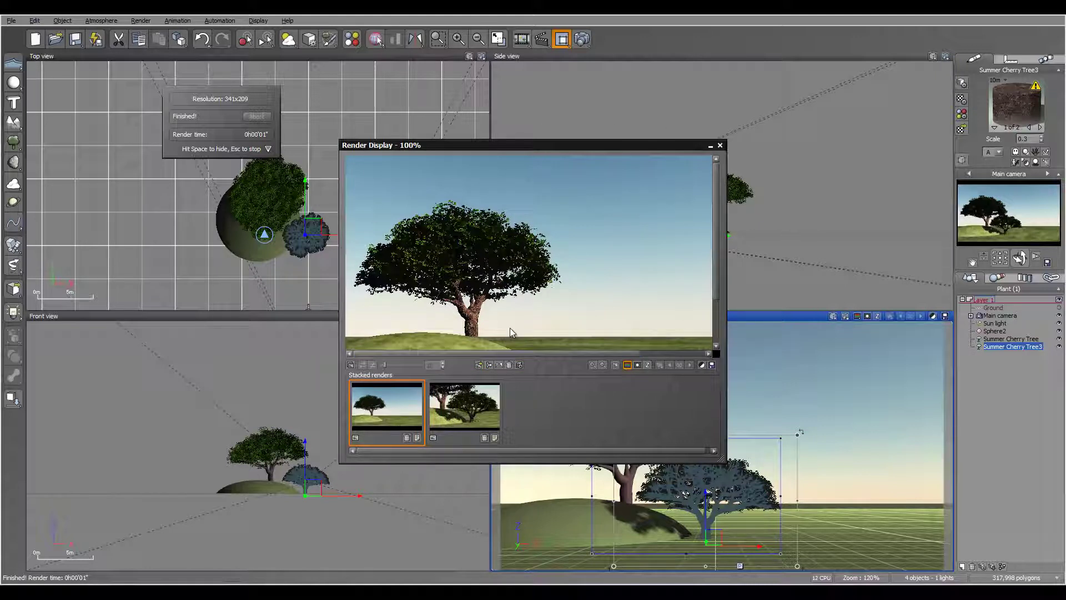
click(488, 364)
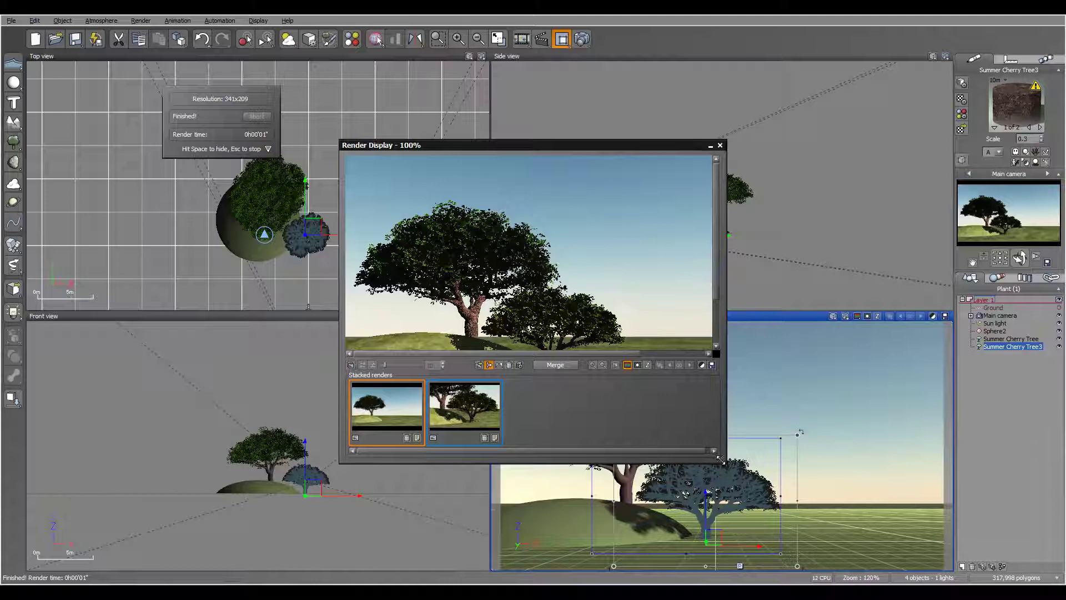
drag(723, 460, 784, 485)
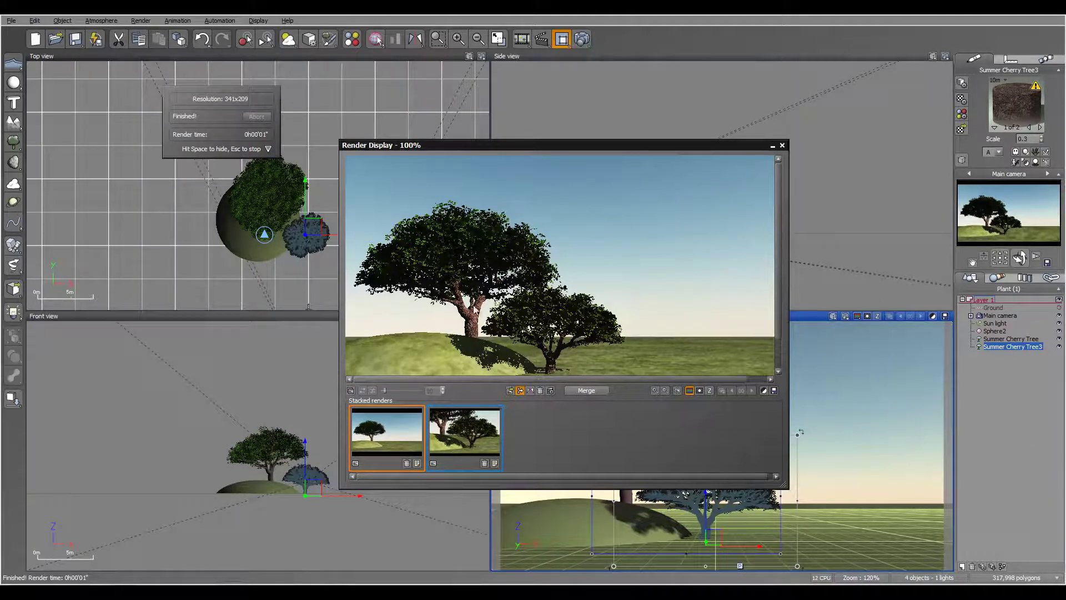
click(591, 390)
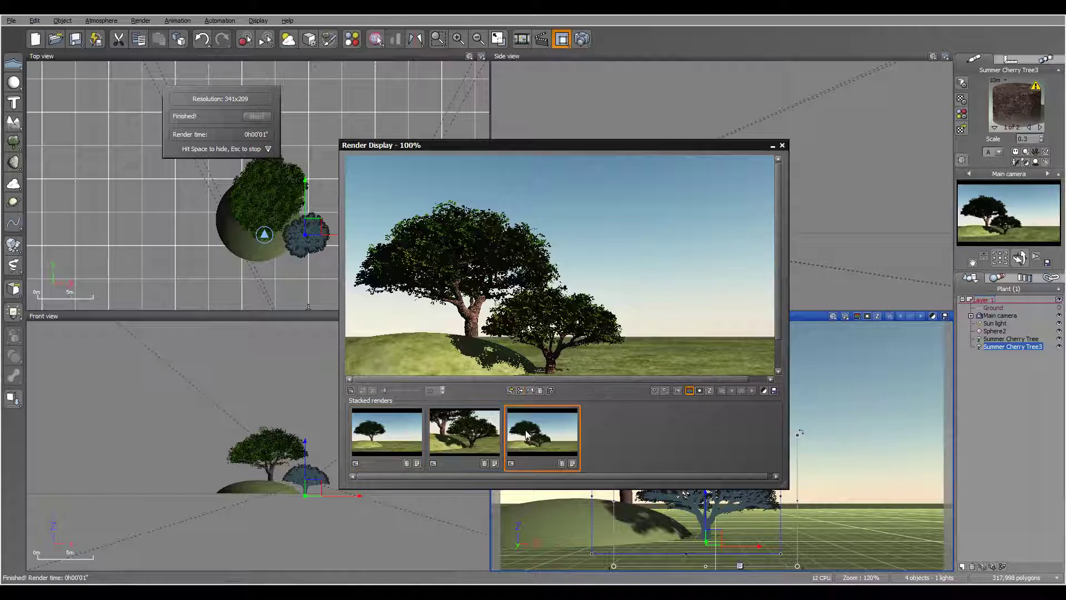
- Switch repeatedly between the original full render and the merged render to compare them, and close the render display
click(404, 439)
click(532, 441)
click(383, 439)
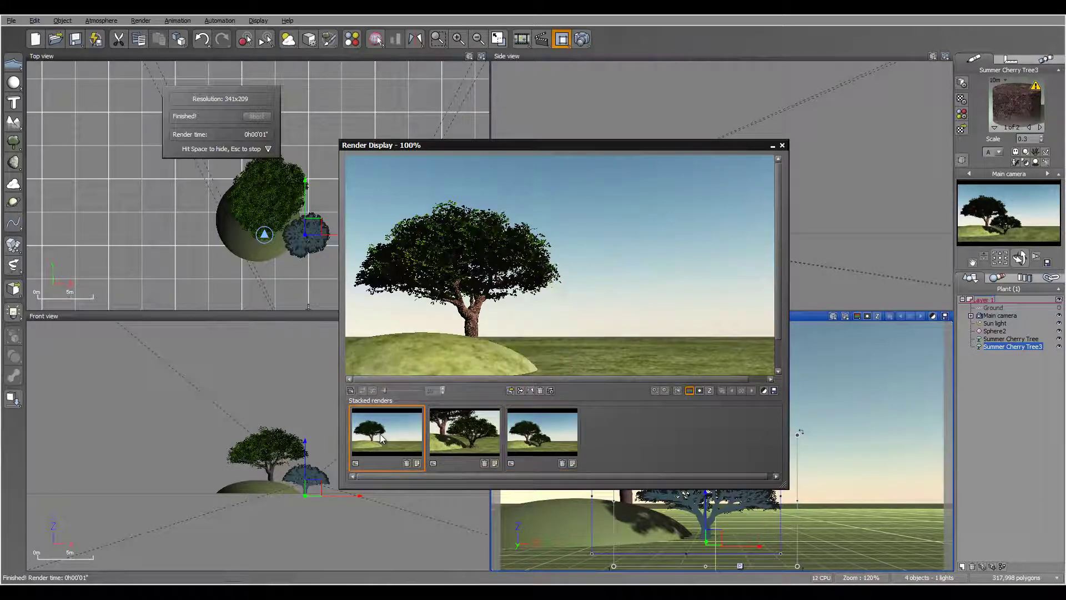
click(540, 436)
click(423, 437)
click(567, 431)
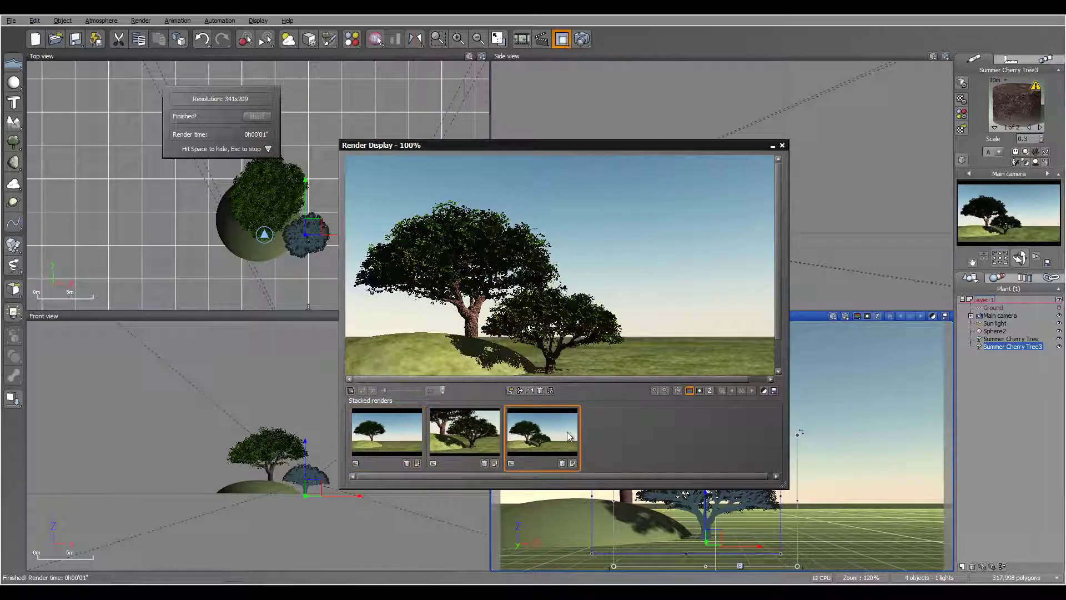
click(384, 433)
click(561, 421)
click(782, 146)
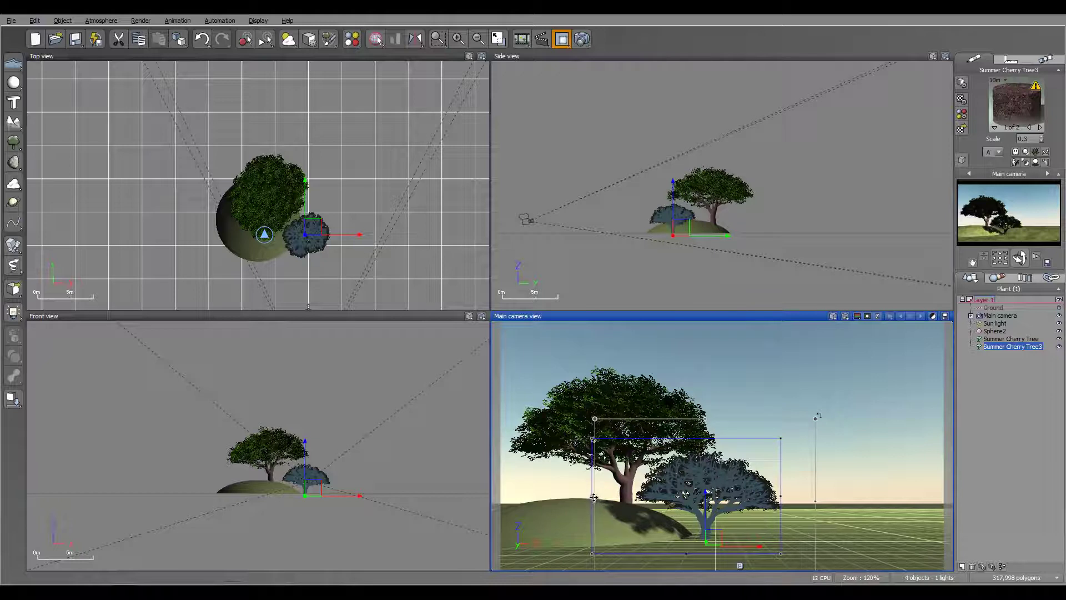
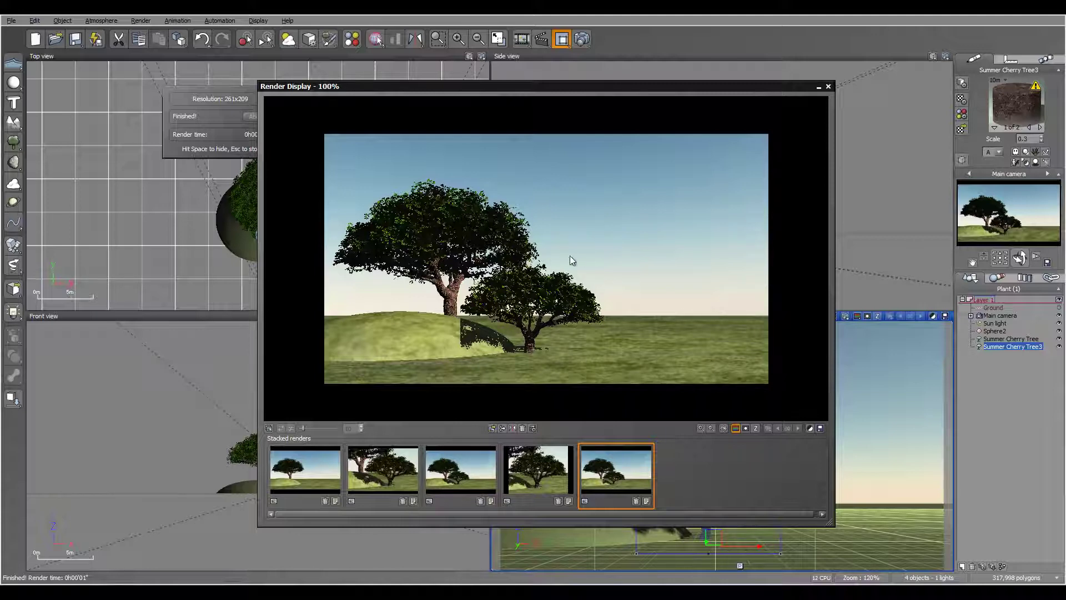
- View the narrower area render, the newest merged render, the original render, and the first merged render in the stack
click(562, 468)
click(605, 463)
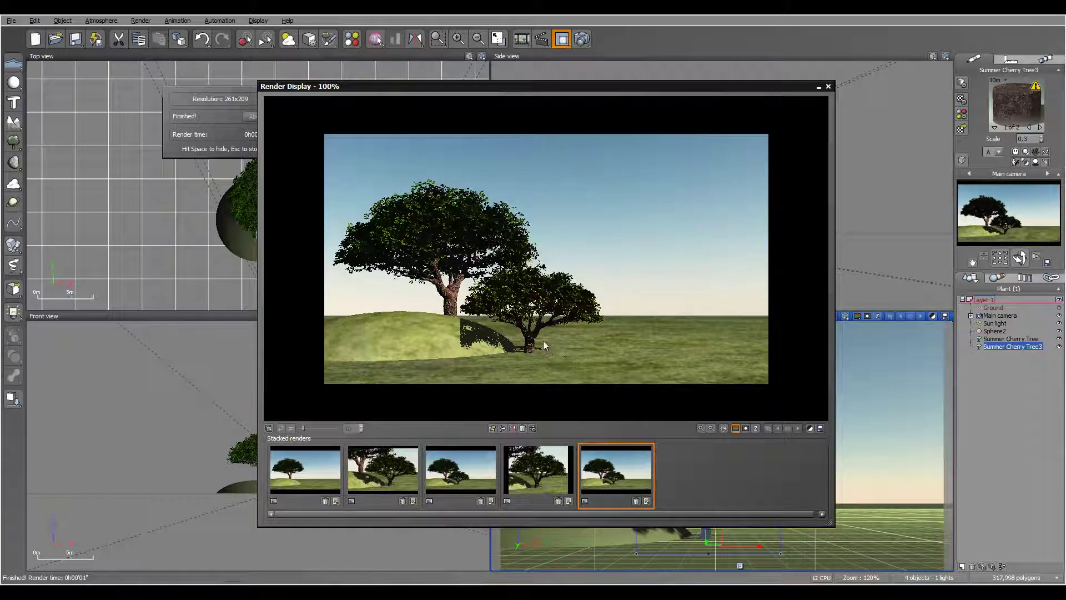
click(305, 469)
click(460, 471)
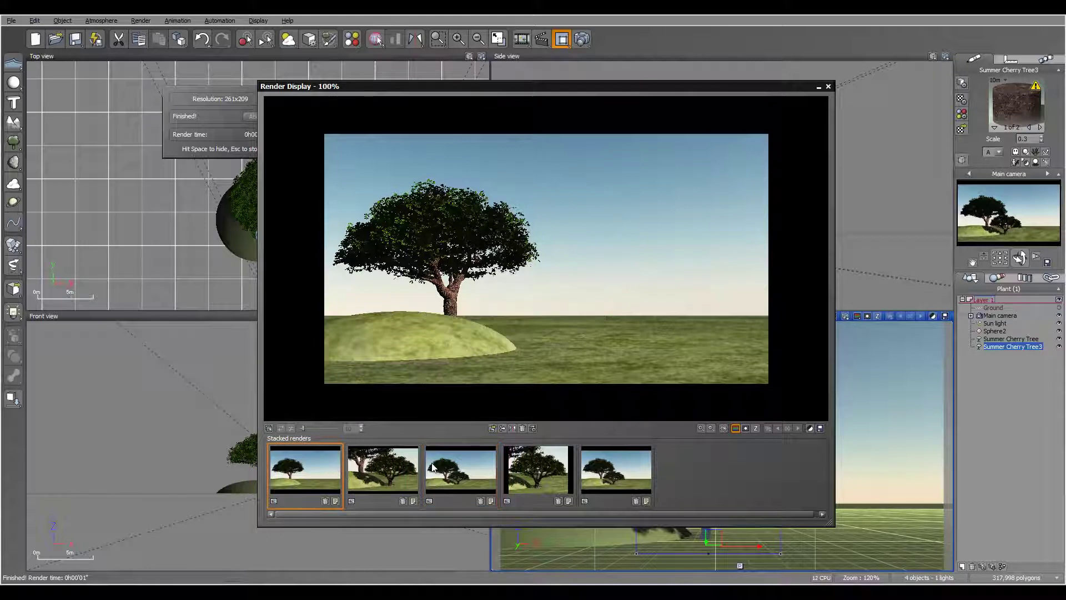
- Compare the original render with each of the two merged renders using the compare mode, and close the render display
click(309, 452)
click(269, 428)
click(481, 471)
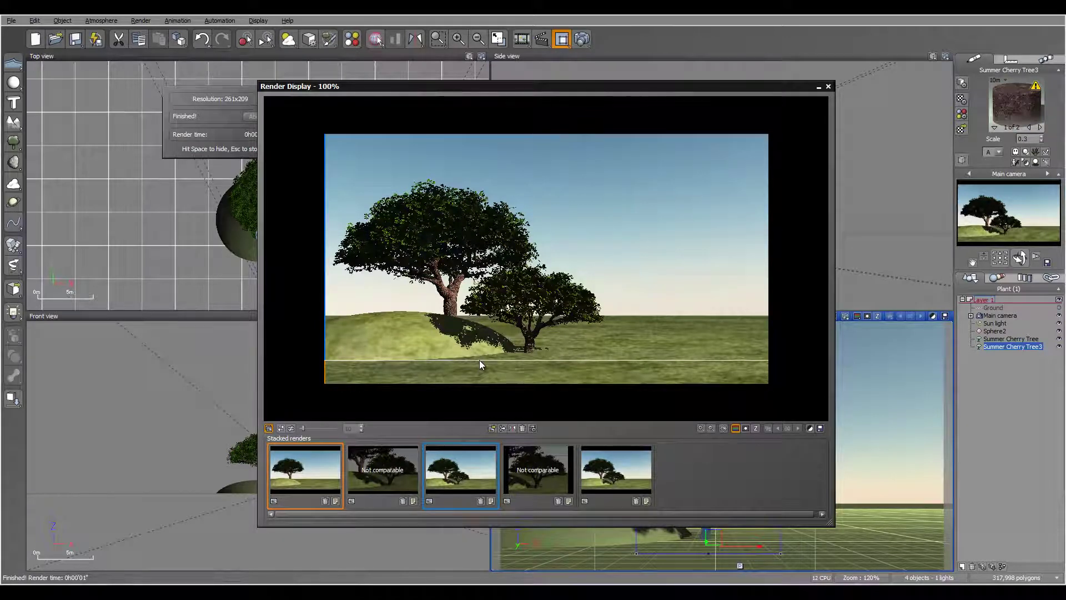
click(620, 468)
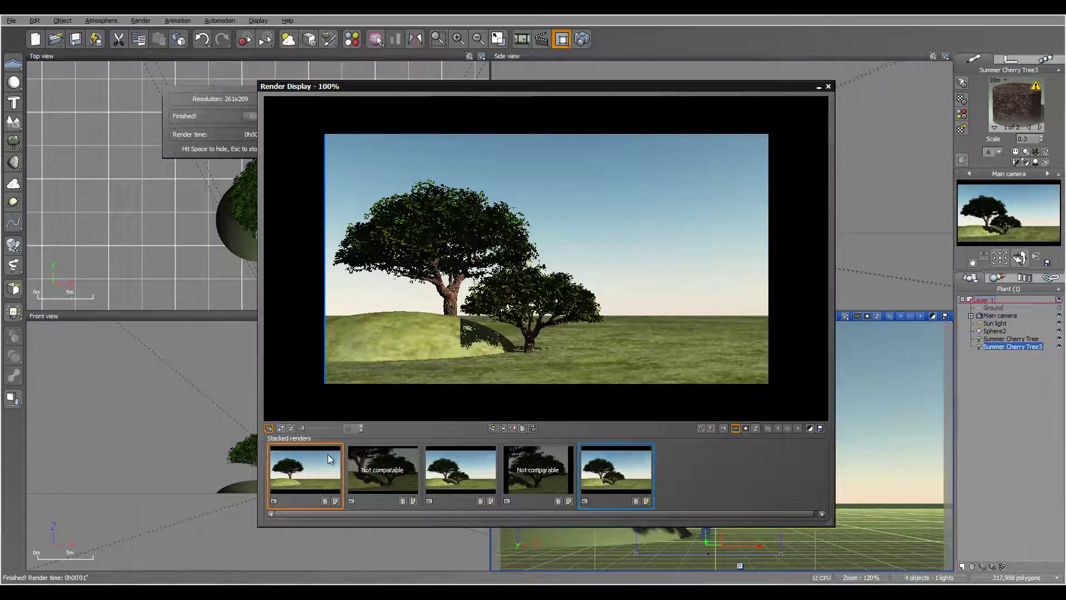
click(270, 427)
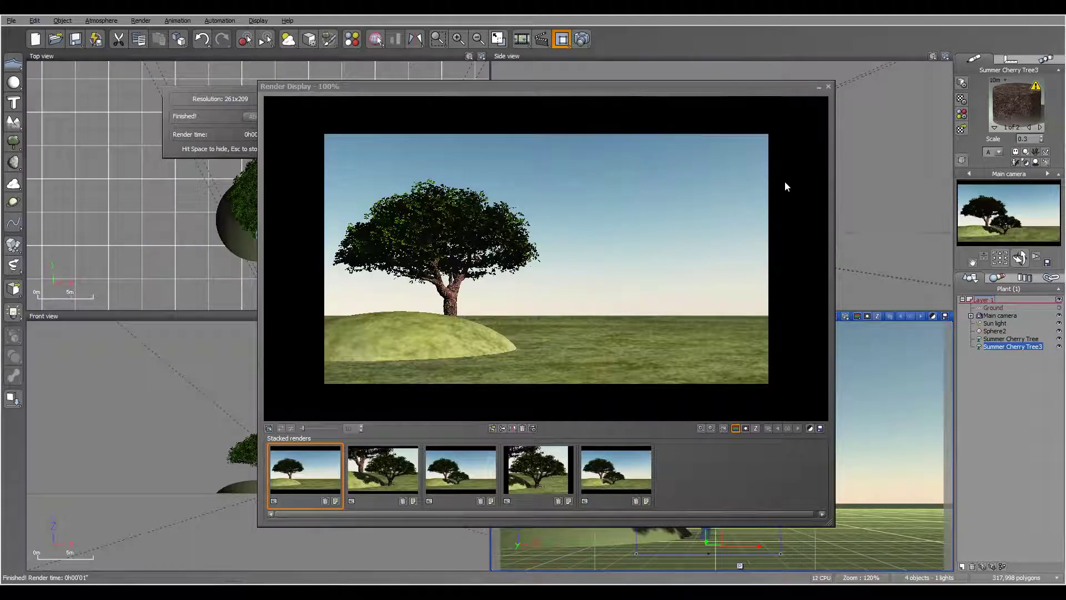
click(828, 89)
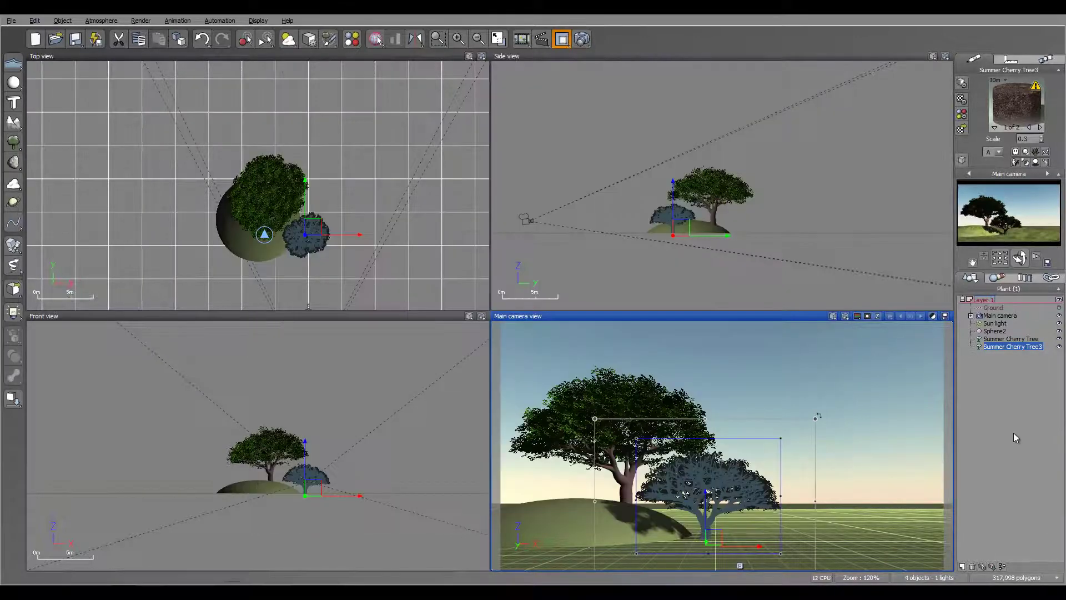
- Set the main camera's focal length to 12 mm
click(971, 315)
click(1000, 316)
drag(1048, 94, 1047, 111)
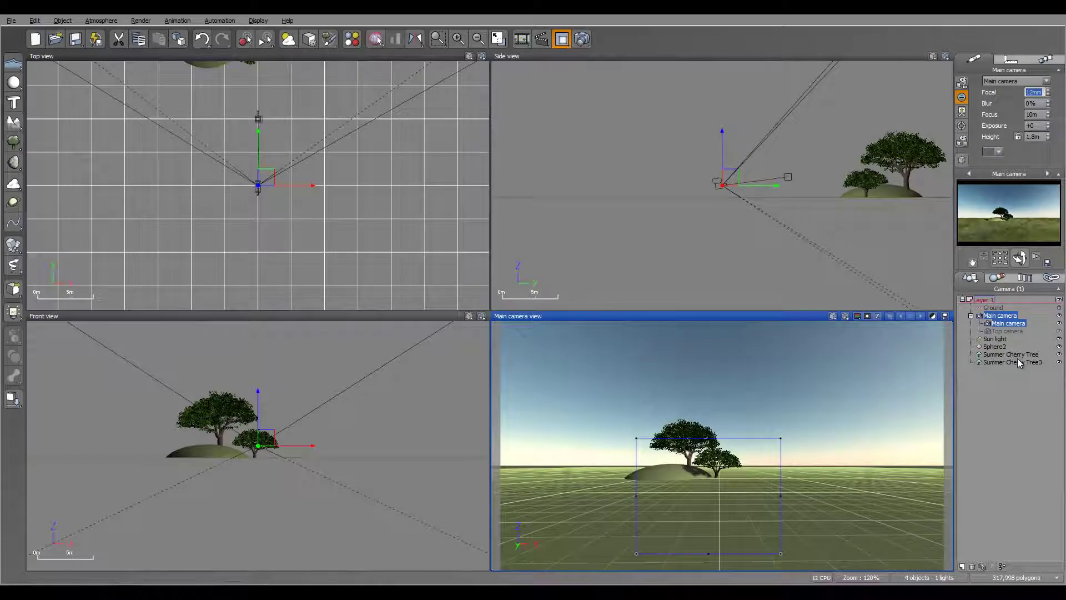
- Reopen the render display and reapply the original stacked render's camera settings to the current camera
click(522, 39)
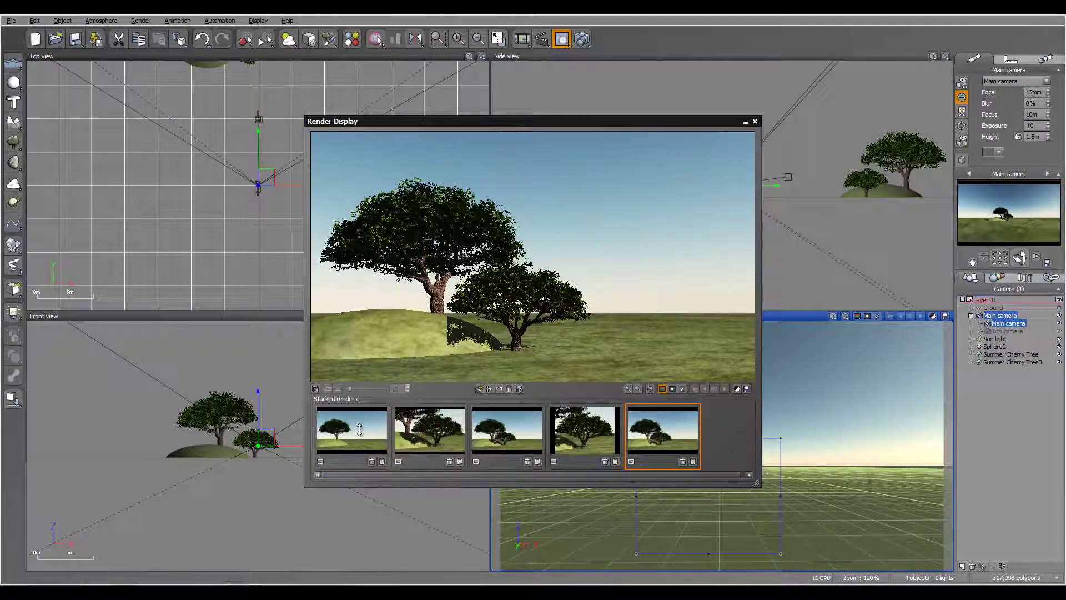
drag(645, 119, 516, 108)
click(212, 421)
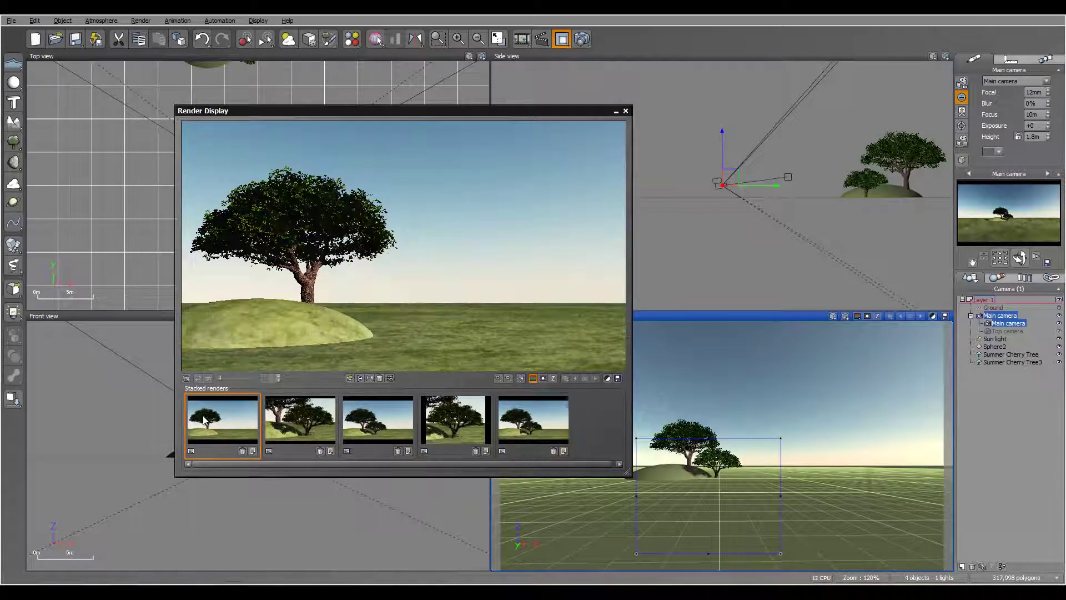
right_click(212, 421)
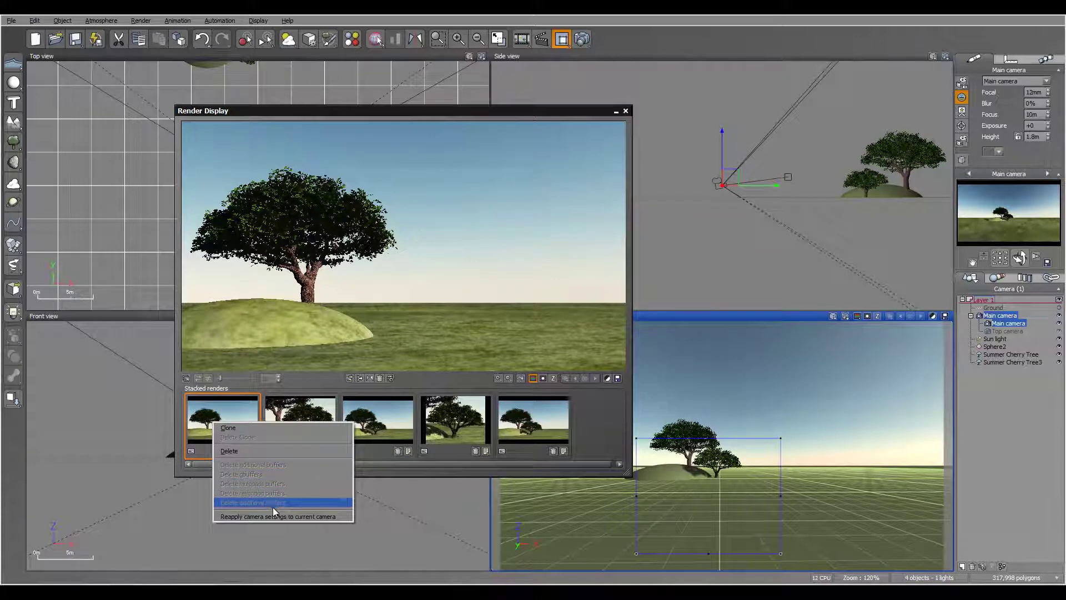
click(251, 516)
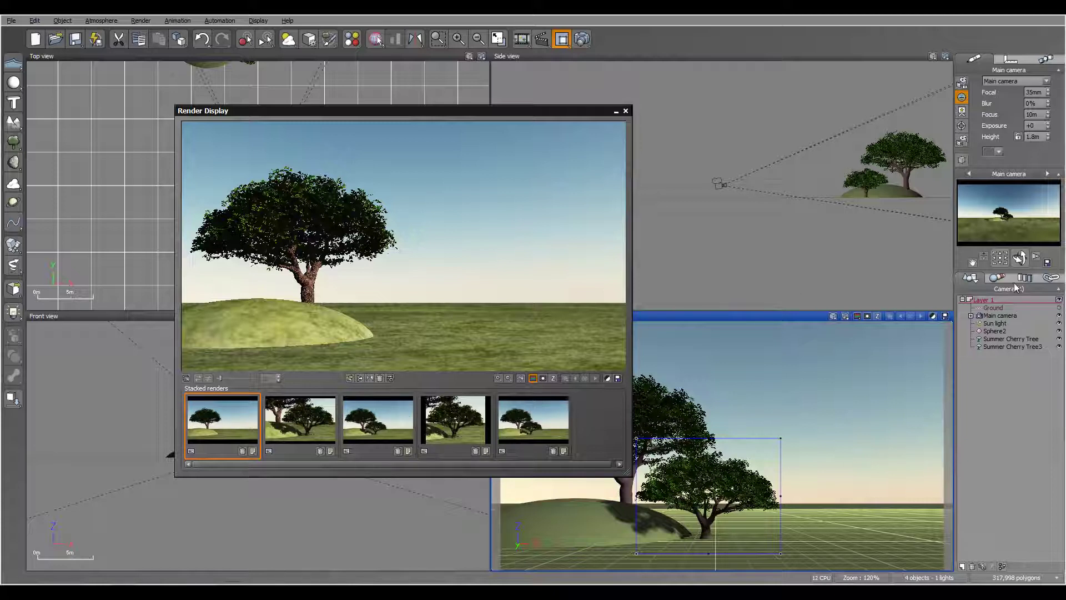
right_click(206, 421)
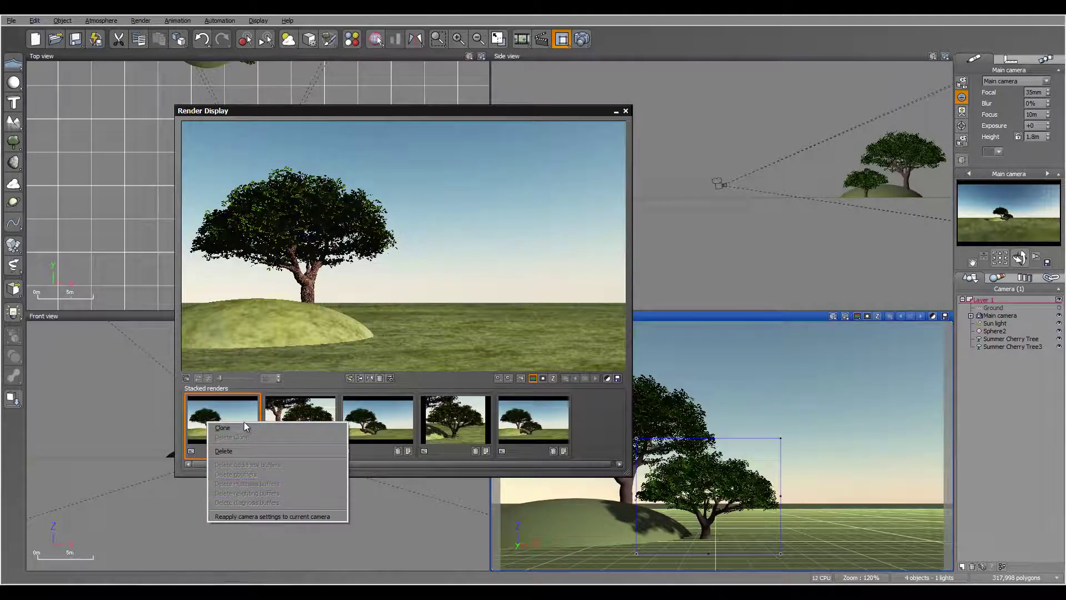
click(595, 423)
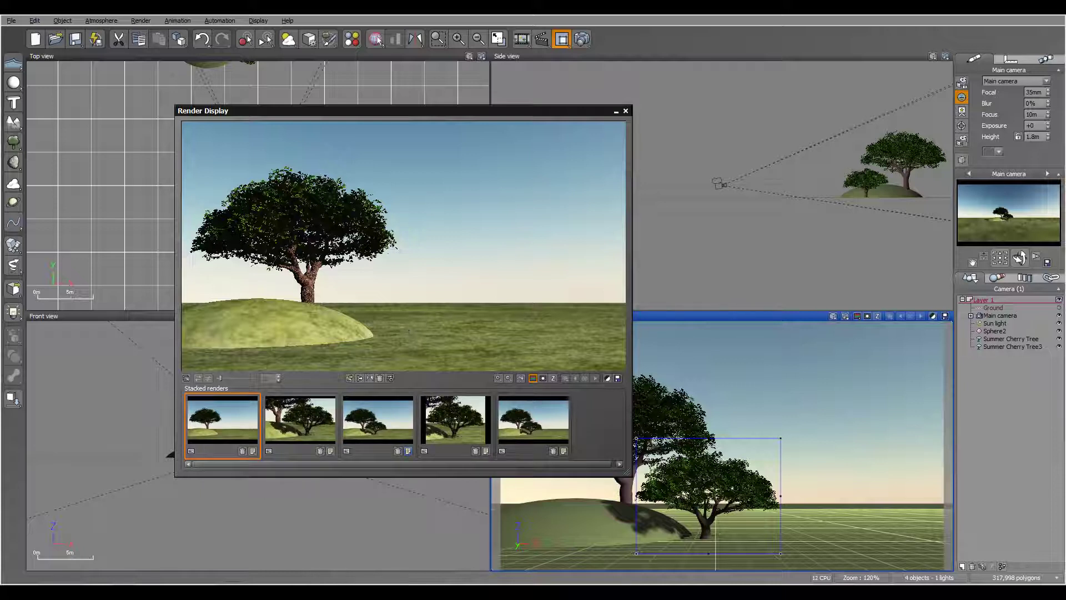
click(923, 336)
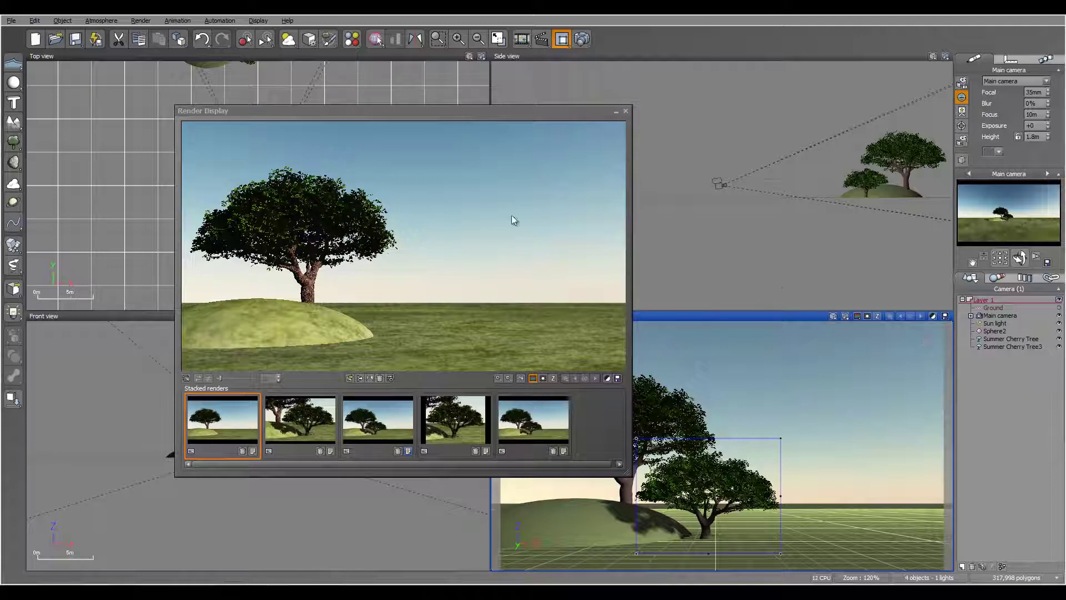
- Mirror the original render's display horizontally and restore it several times to examine the composition, with the render display moved aside
drag(316, 111, 452, 89)
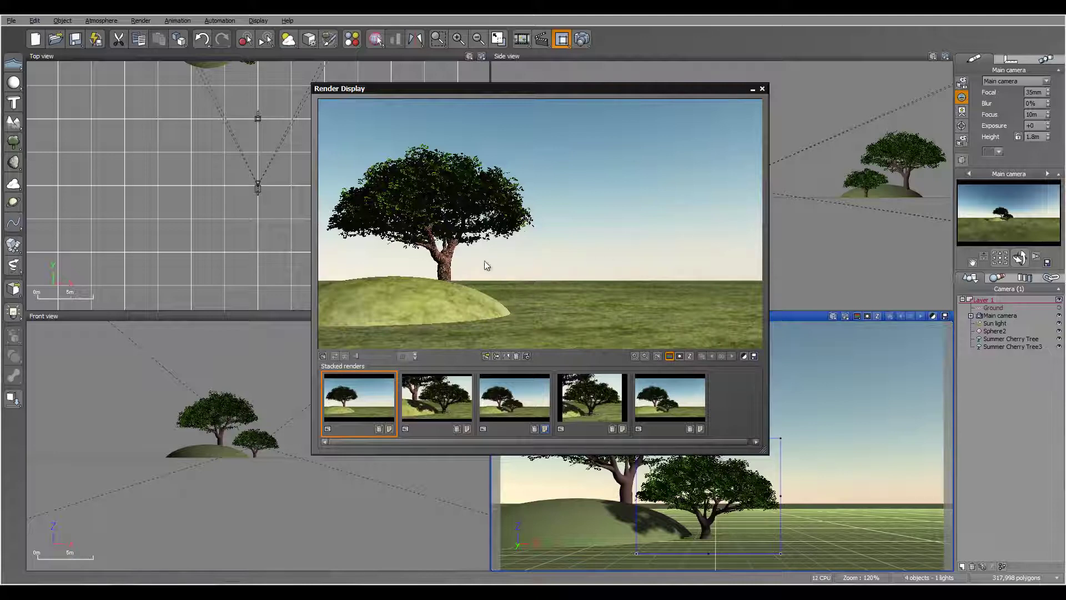
click(506, 357)
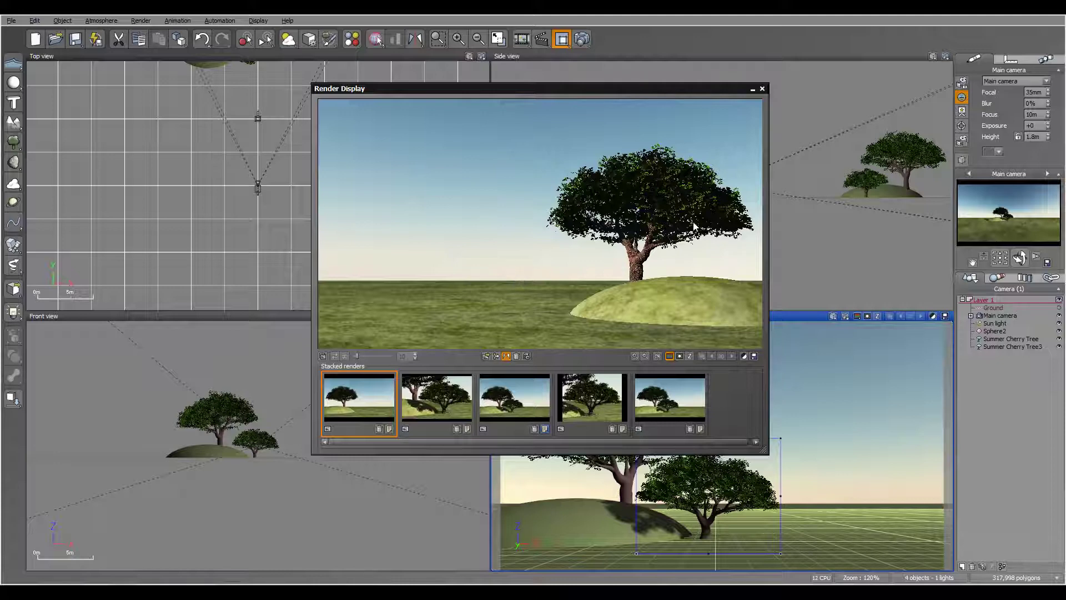
click(506, 356)
click(505, 356)
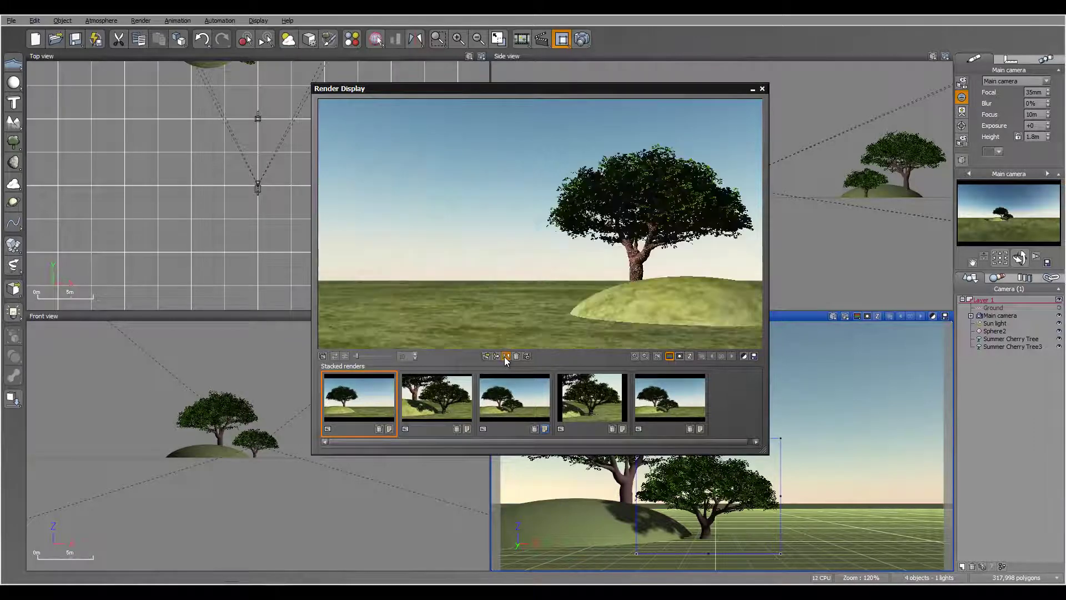
click(505, 356)
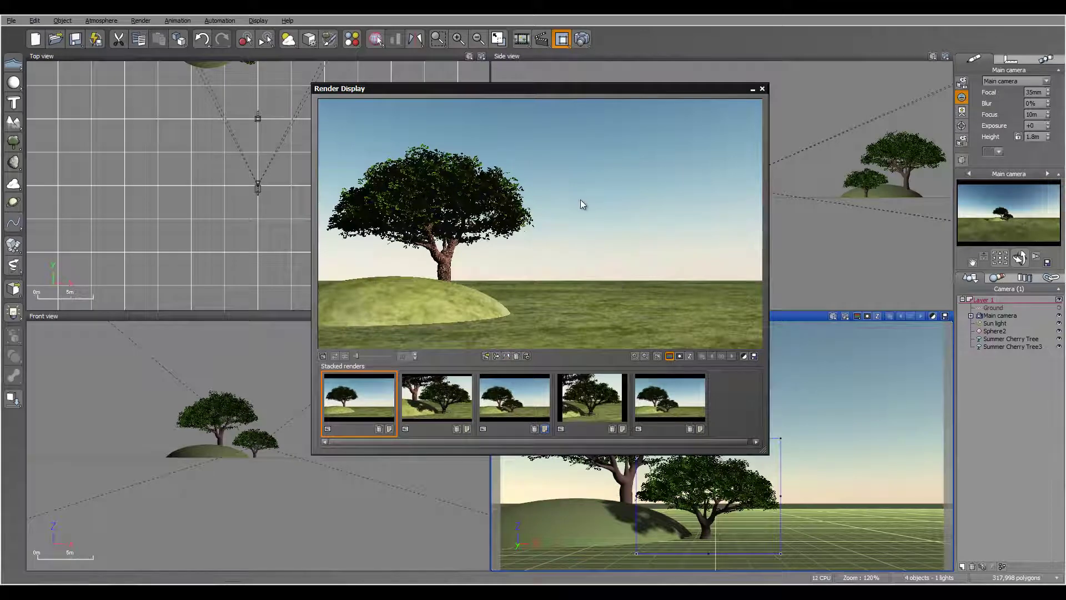
click(505, 357)
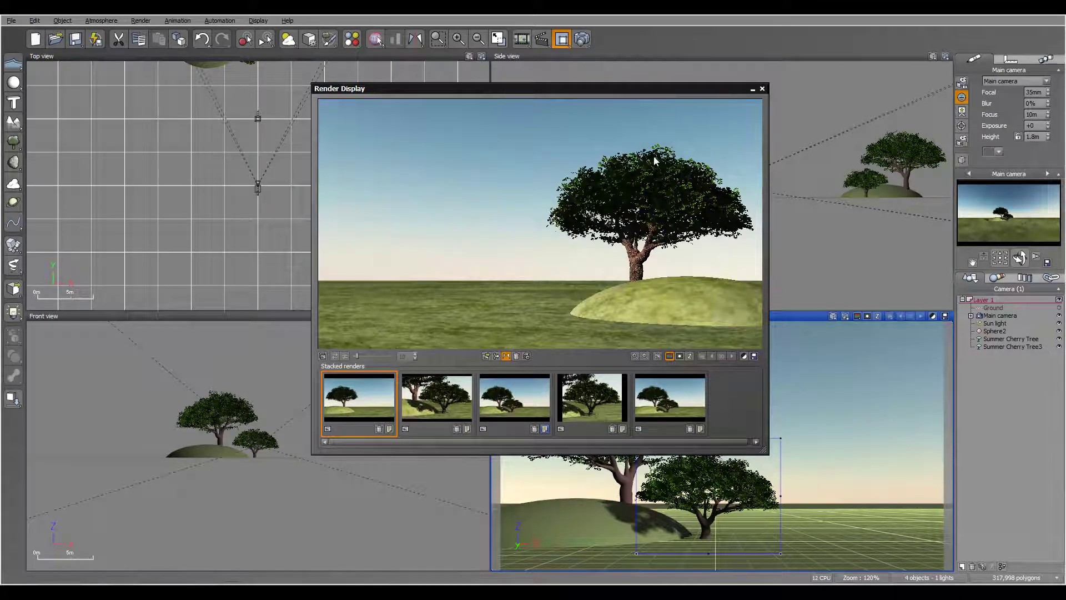
click(505, 356)
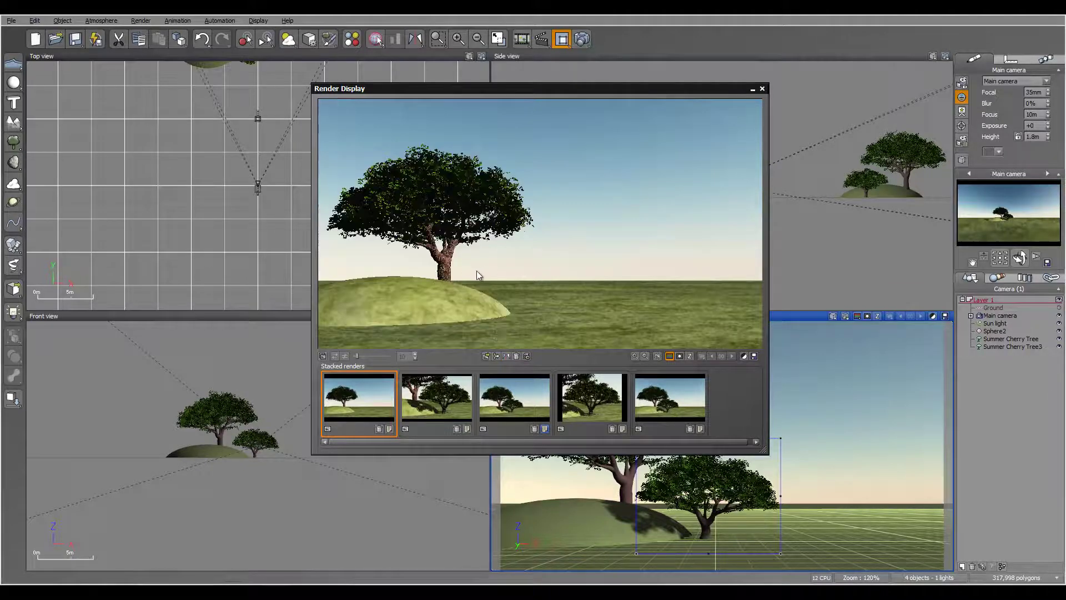
click(506, 356)
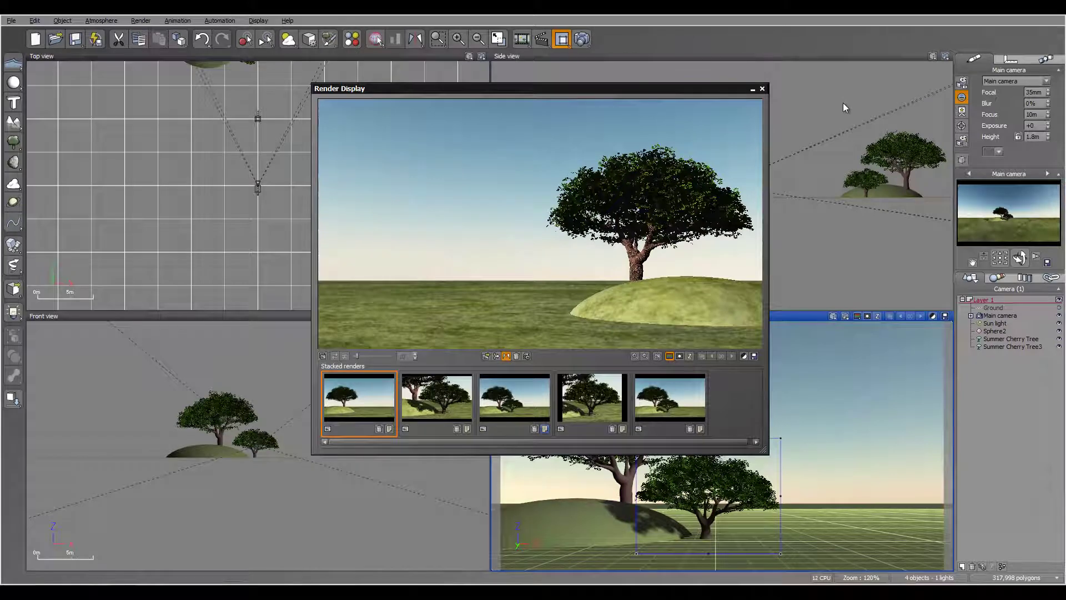
click(504, 357)
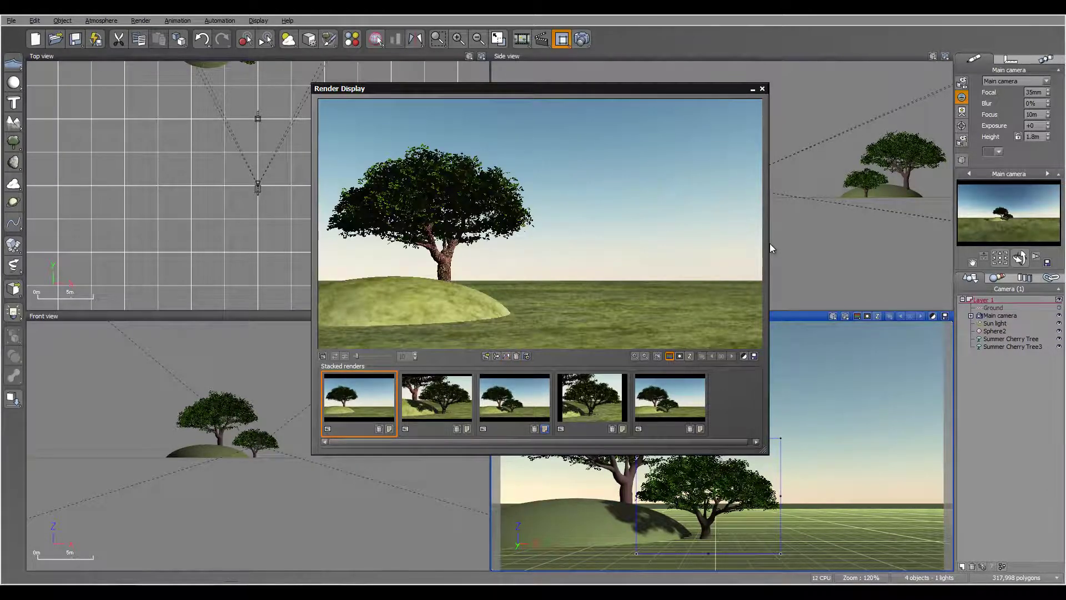